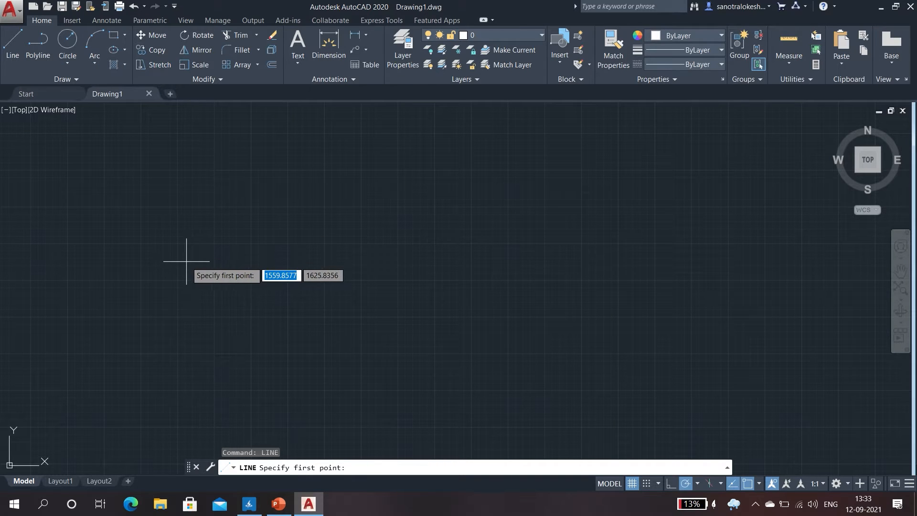
# Leave the active line command and accept Millimeters as the insertion scale in the drawing units settings
pyautogui.press('Escape')
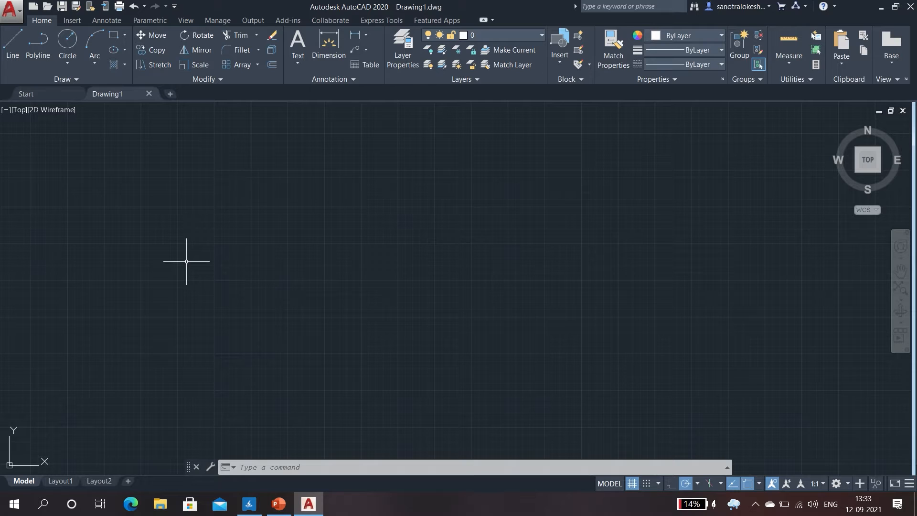
pyautogui.write('UNITS')
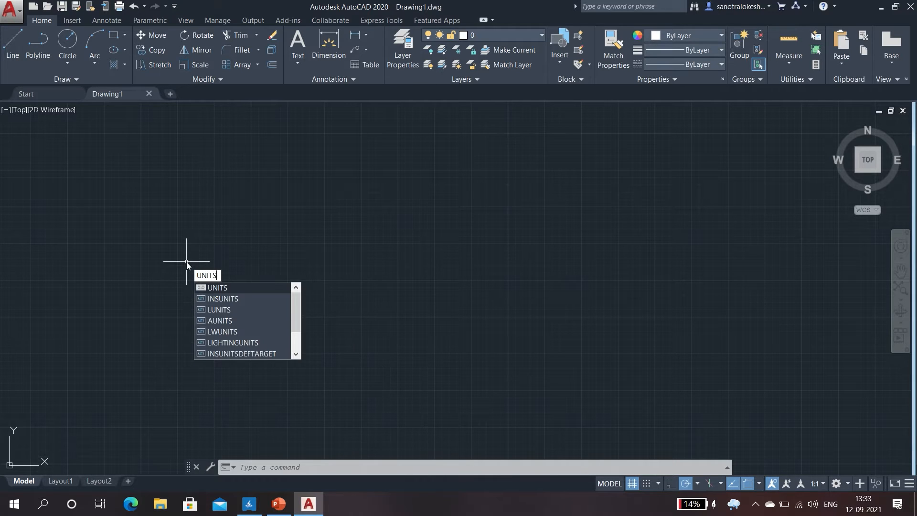
pyautogui.press('Return')
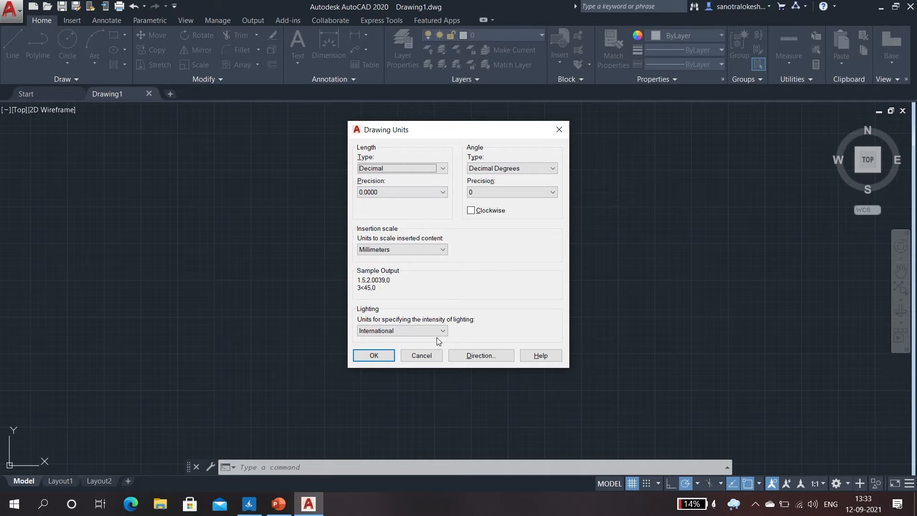
pyautogui.click(391, 250)
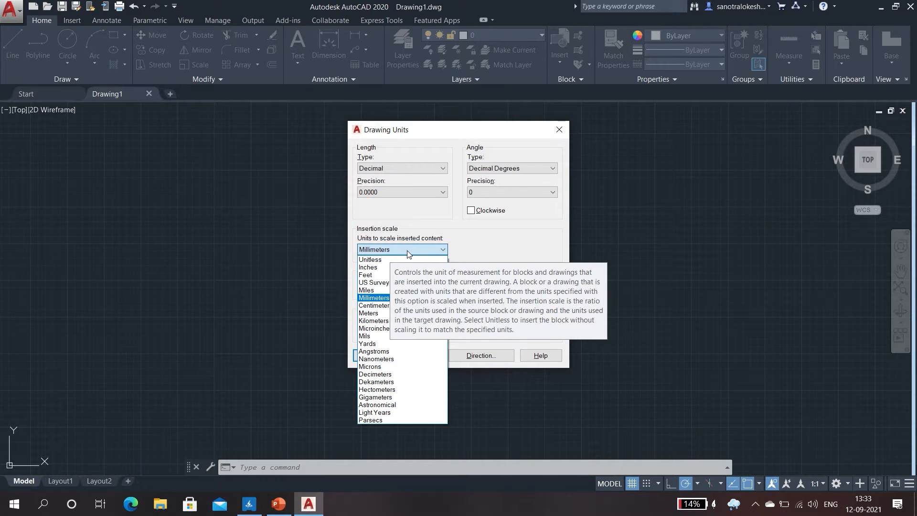
pyautogui.click(422, 249)
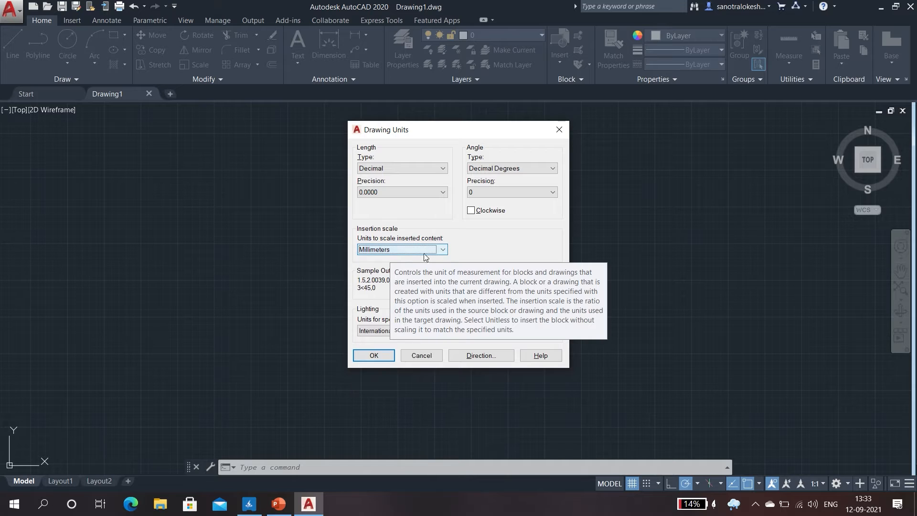
pyautogui.click(380, 355)
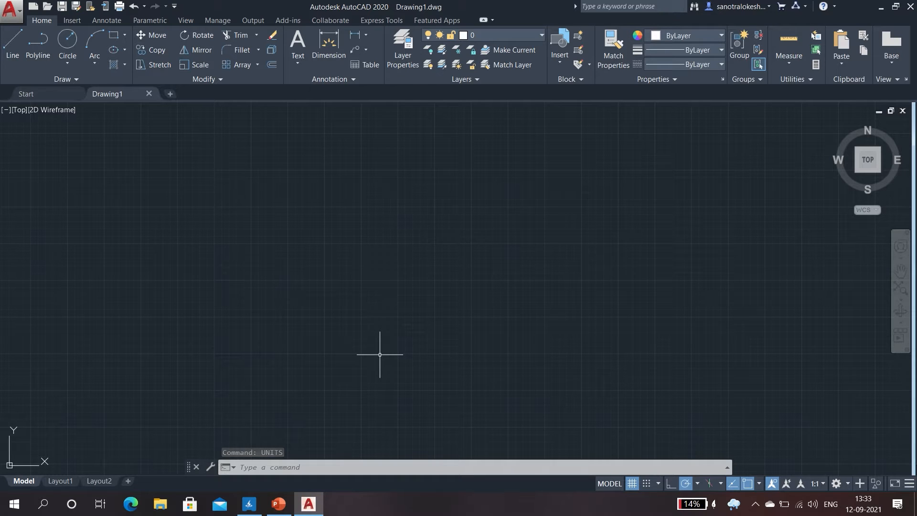
# Set the model space limits with the default lower left corner 0,0 and the upper right corner at 1100,500
pyautogui.write('LIMITS')
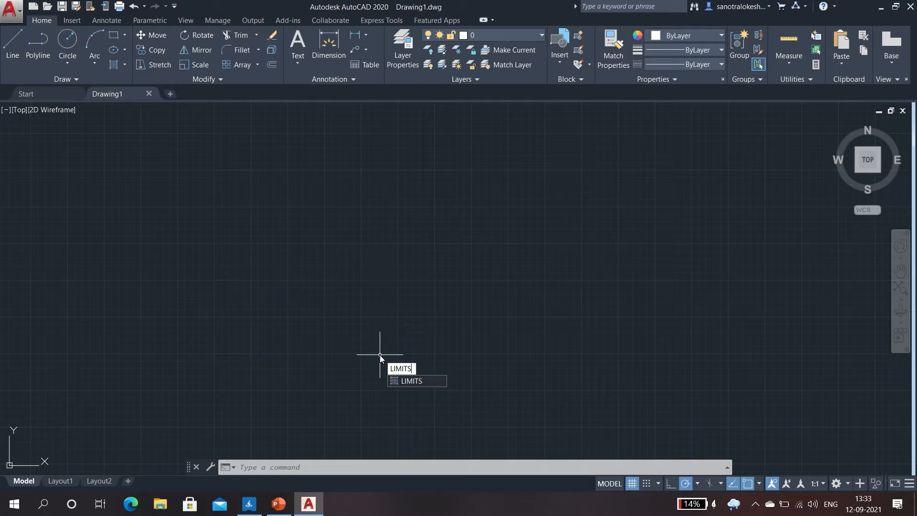
pyautogui.press('Return')
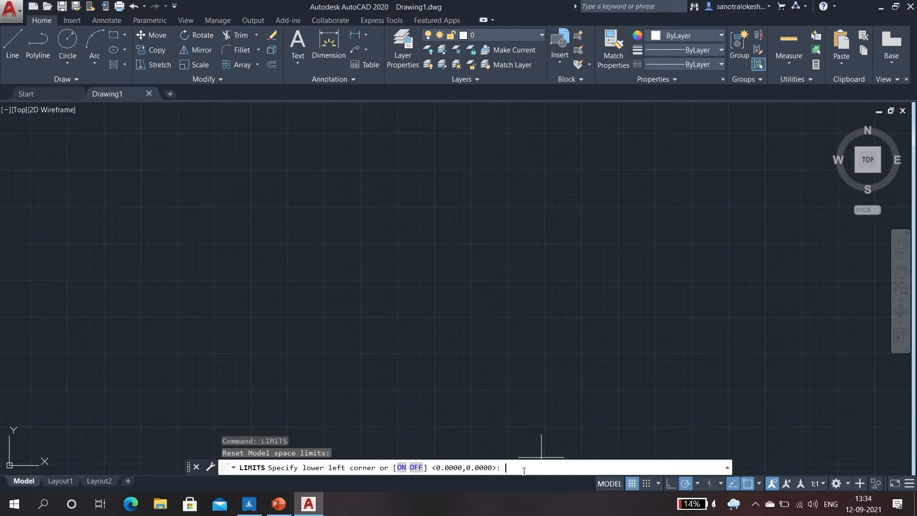
pyautogui.press('Return')
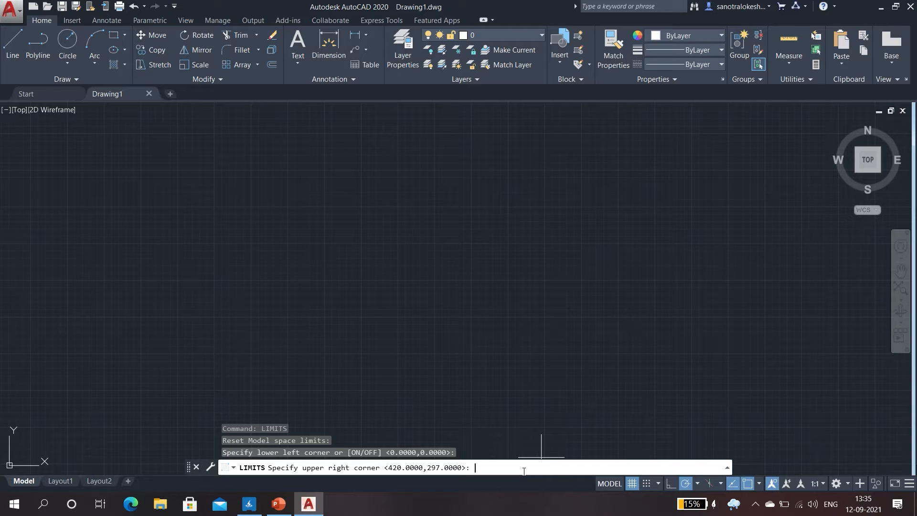
pyautogui.write('1100')
pyautogui.write('500')
pyautogui.press('Return')
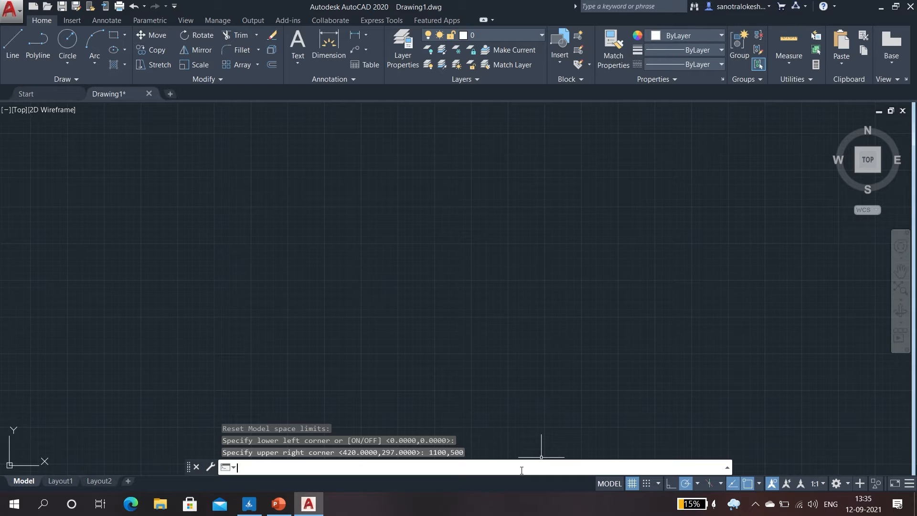
# Zoom to all so the view fits the drawing limits, and check where the origin lies
pyautogui.write('ZOOm')
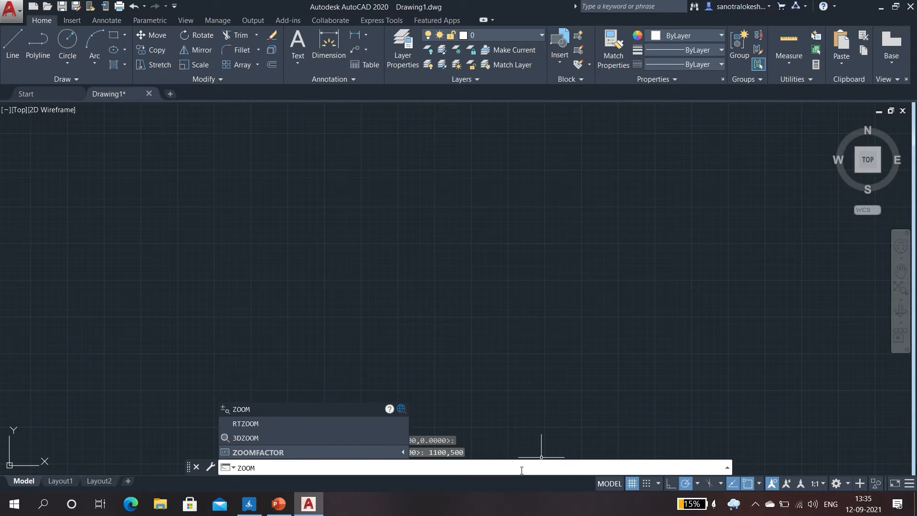
pyautogui.press('Return')
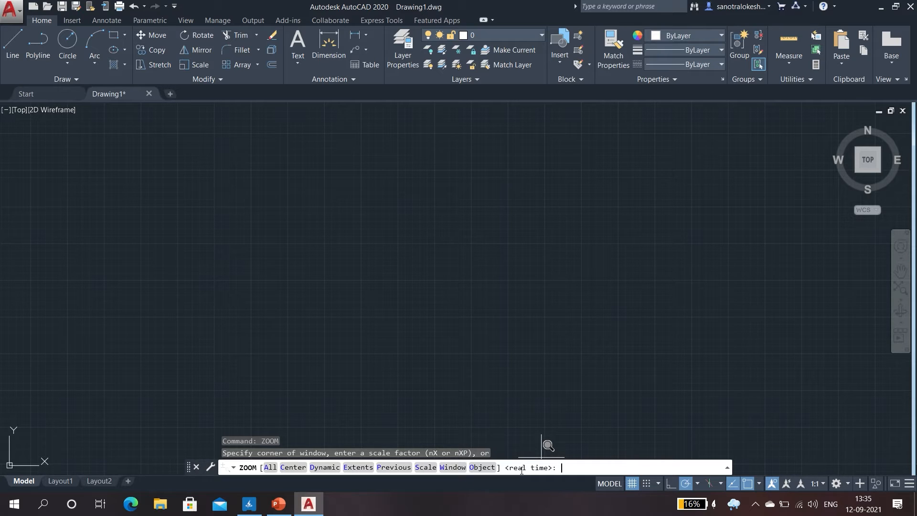
pyautogui.write('all')
pyautogui.press('Return')
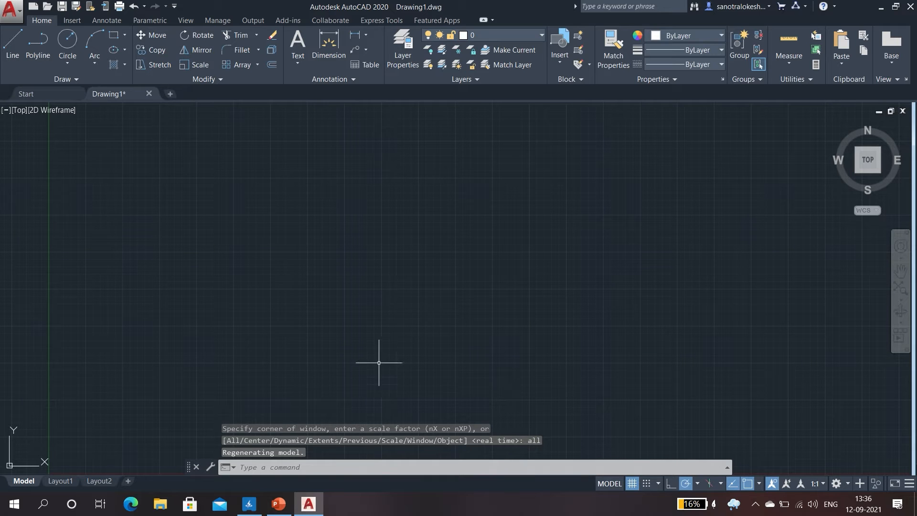
pyautogui.scroll(-1, 269, 366)
pyautogui.moveTo(270, 366); pyautogui.dragTo(303, 313, button='middle')
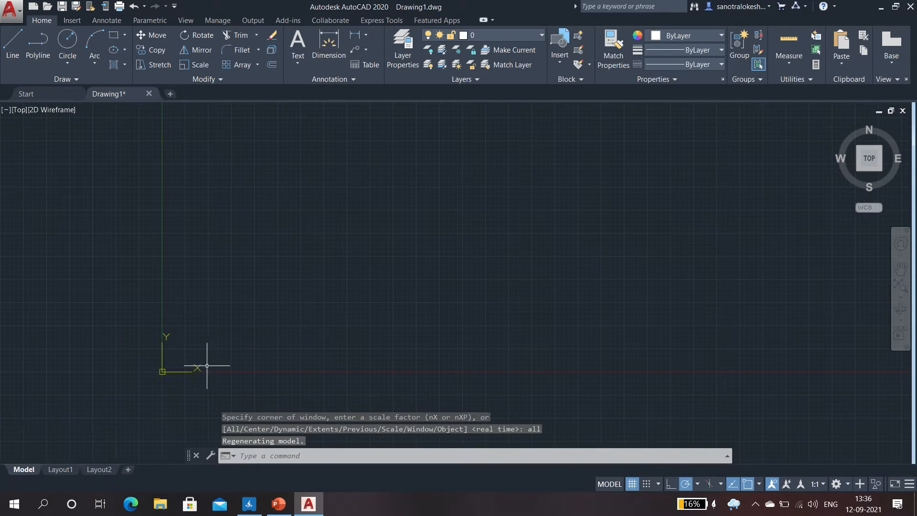
pyautogui.moveTo(308, 267); pyautogui.dragTo(220, 379, button='middle')
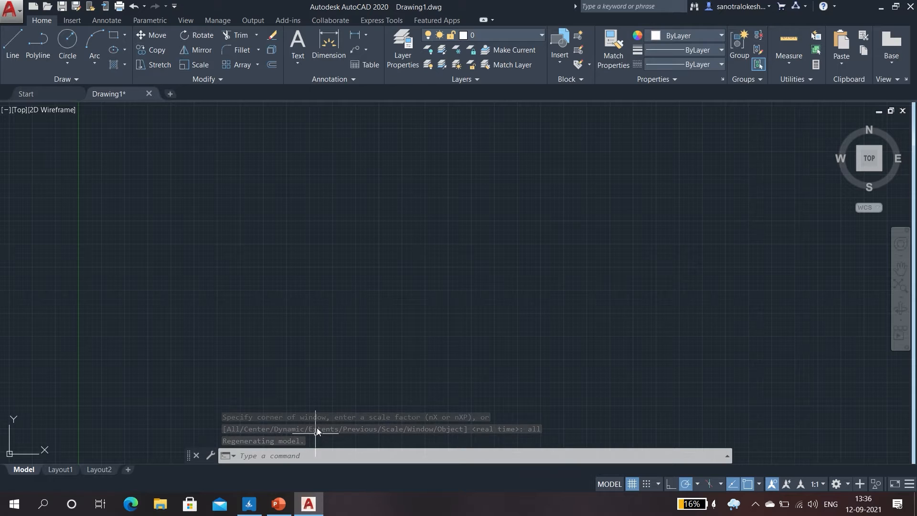
# Draw a freehand closed five-sided outline with the Line command, above and to the right of the origin
pyautogui.click(14, 52)
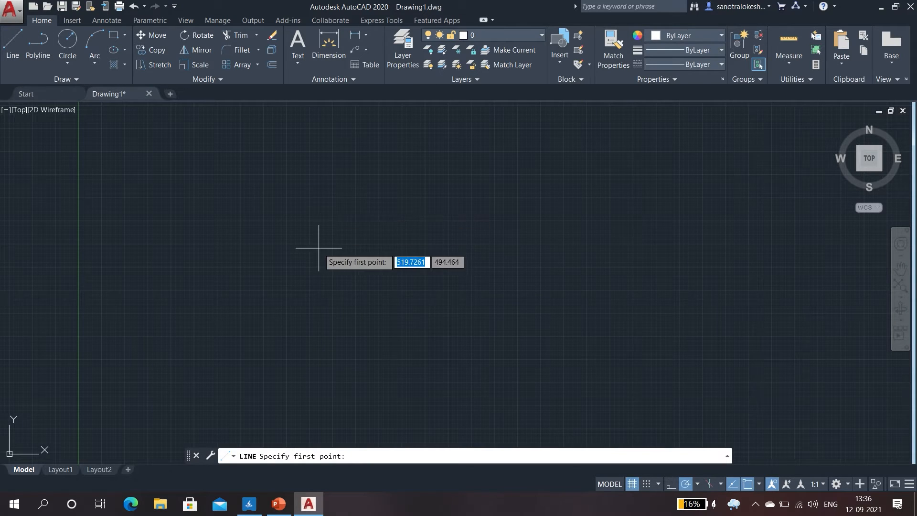
pyautogui.scroll(-1, 219, 345)
pyautogui.moveTo(219, 344); pyautogui.dragTo(219, 268, button='middle')
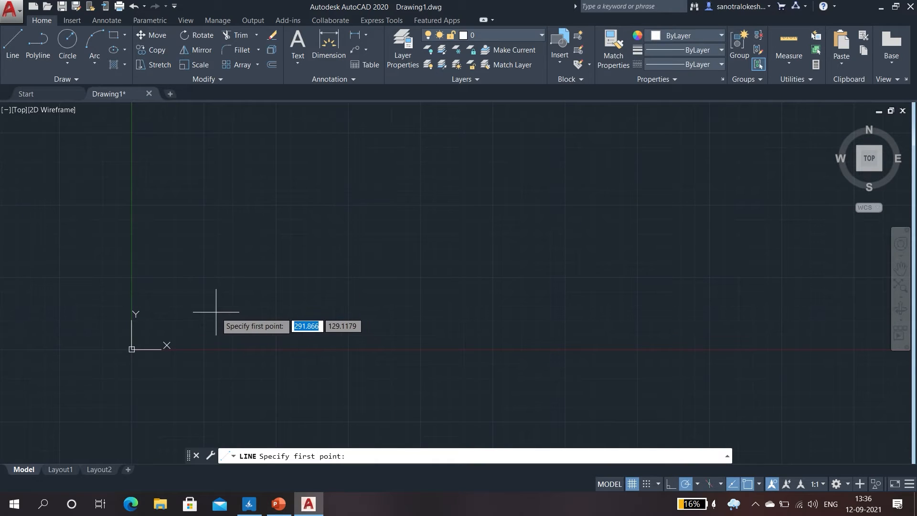
pyautogui.click(200, 276)
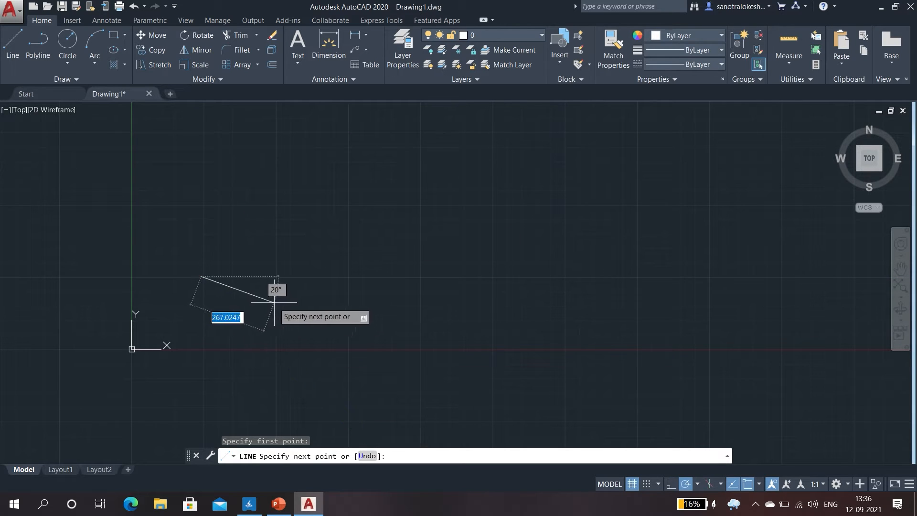
pyautogui.click(323, 298)
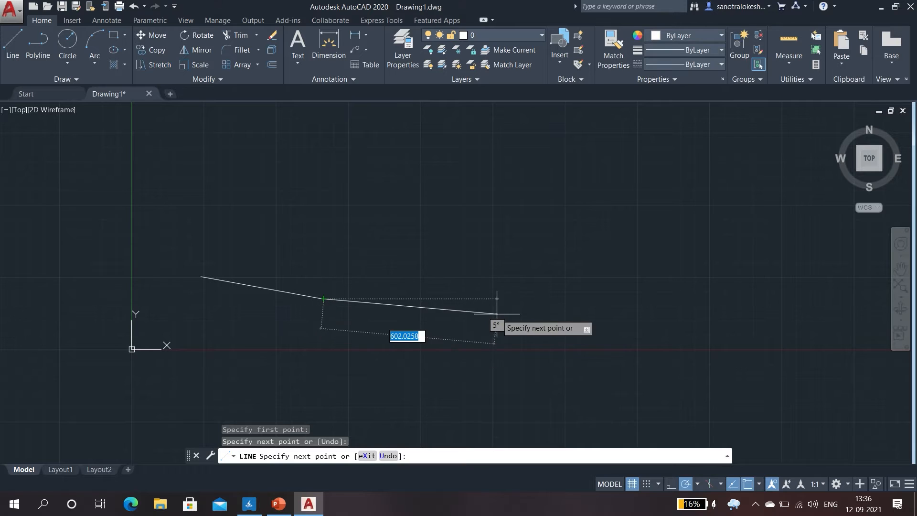
pyautogui.click(529, 222)
pyautogui.click(446, 118)
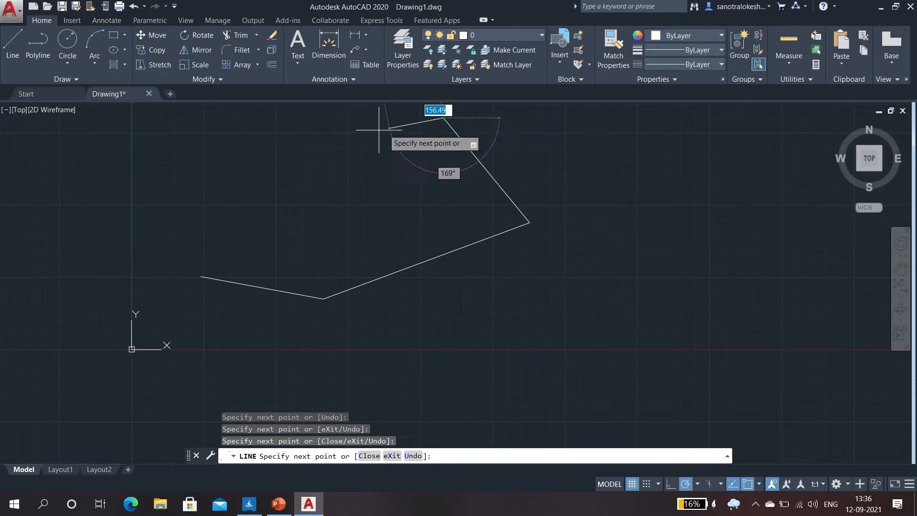
pyautogui.click(261, 118)
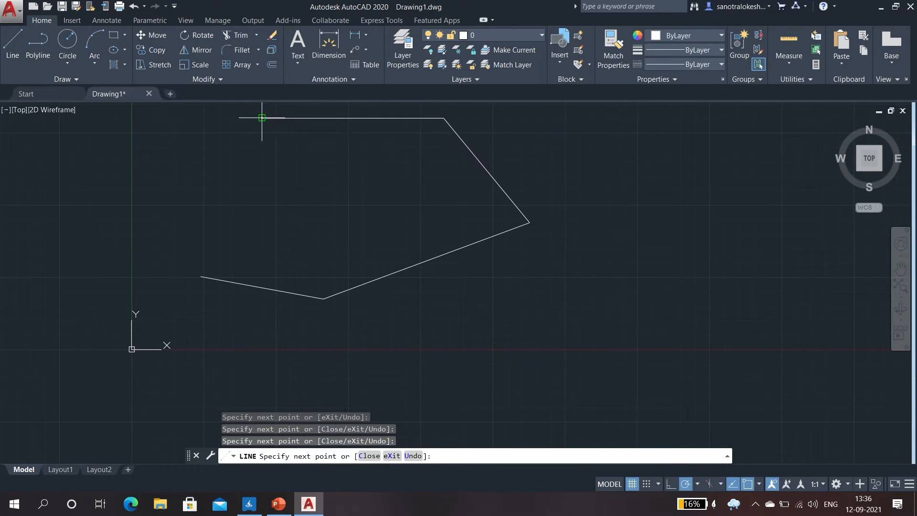
pyautogui.click(201, 276)
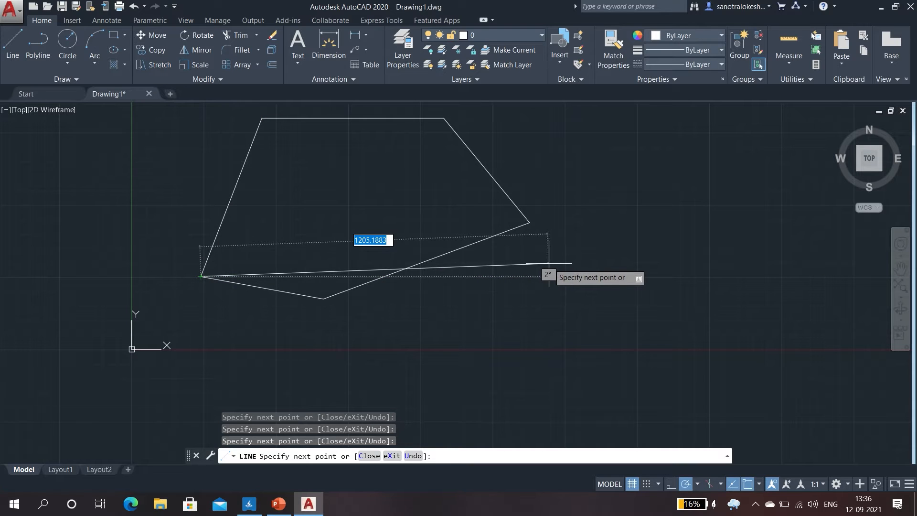
pyautogui.press('Escape')
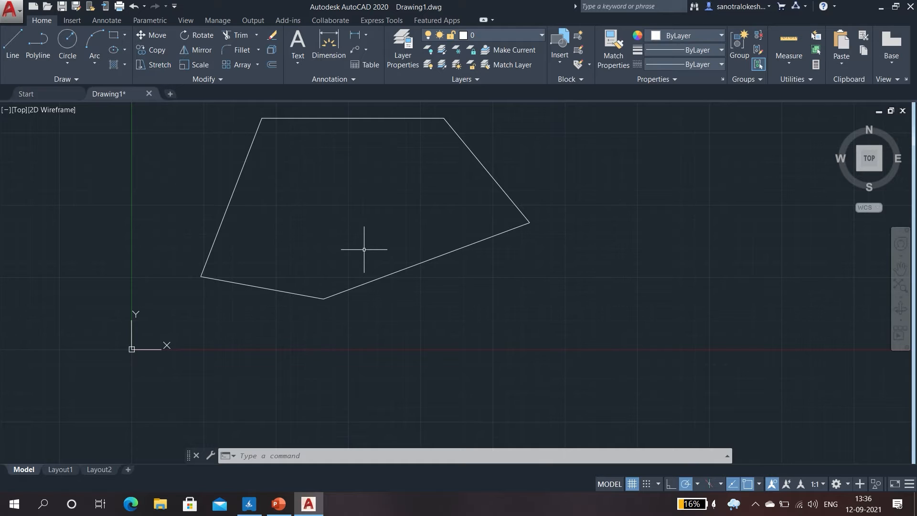
# Select all the lines of the five-sided outline and delete them
pyautogui.moveTo(610, 330)
pyautogui.mouseDown()
pyautogui.moveTo(146, 173)
pyautogui.moveTo(161, 74)
pyautogui.mouseUp()
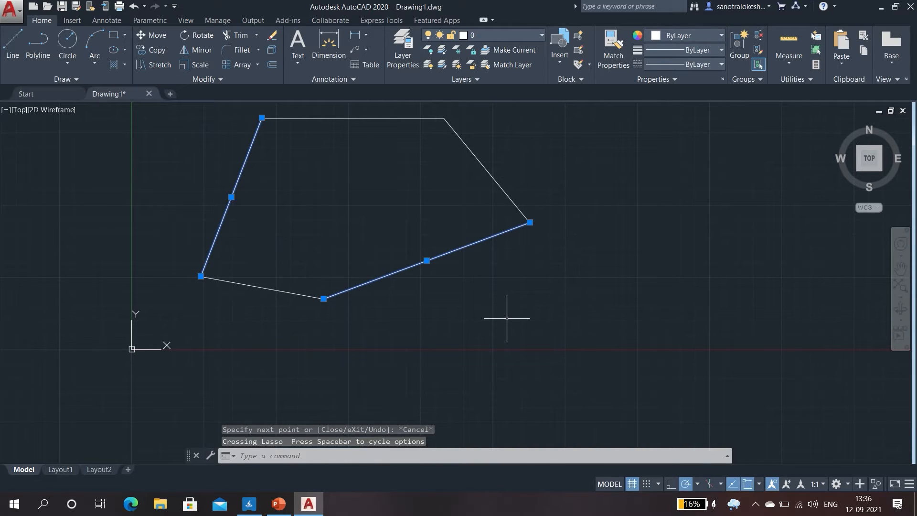
pyautogui.hotkey('ctrl', 'a')
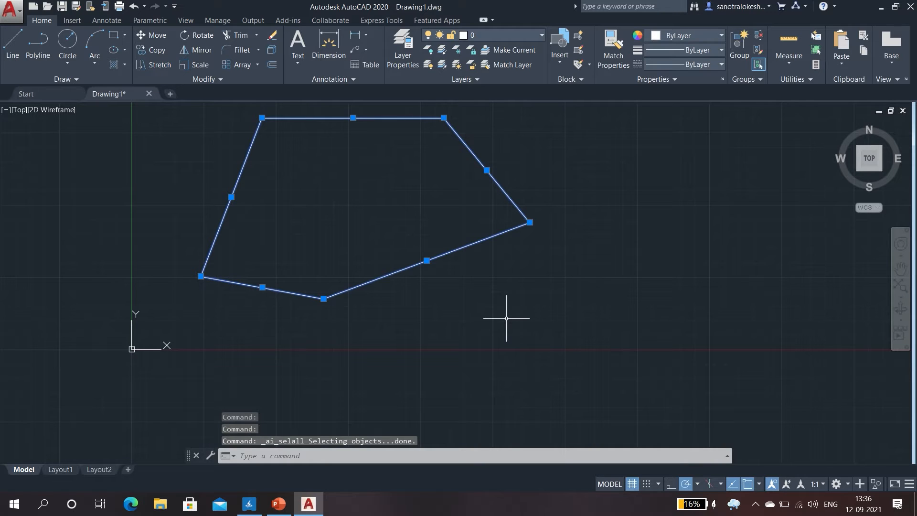
pyautogui.press('Escape')
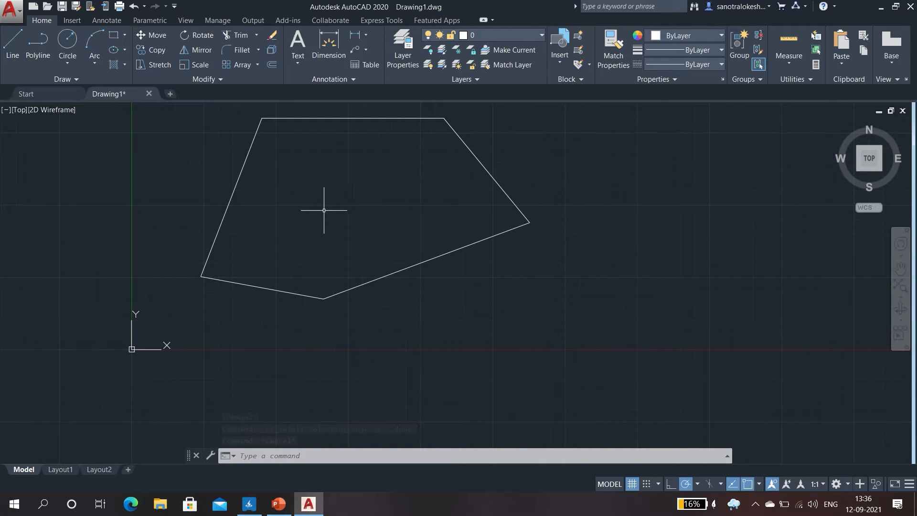
pyautogui.hotkey('ctrl', 'a')
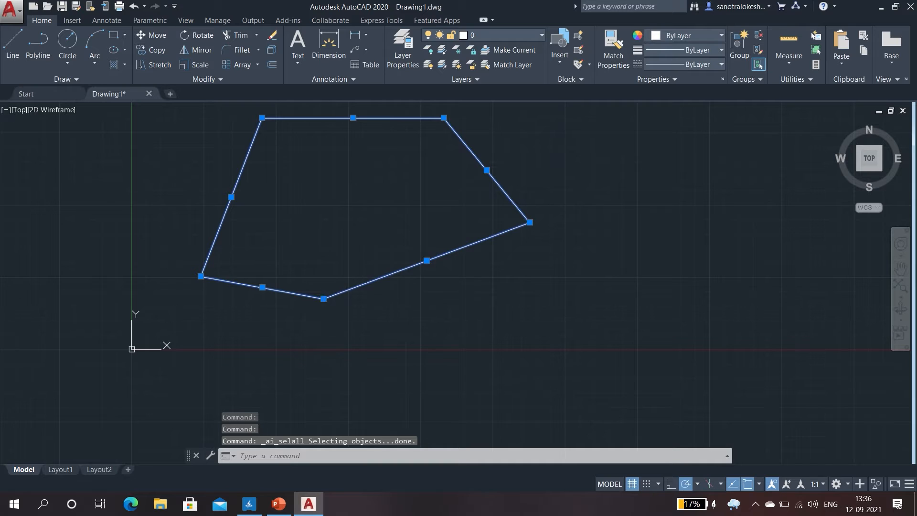
pyautogui.press('Delete')
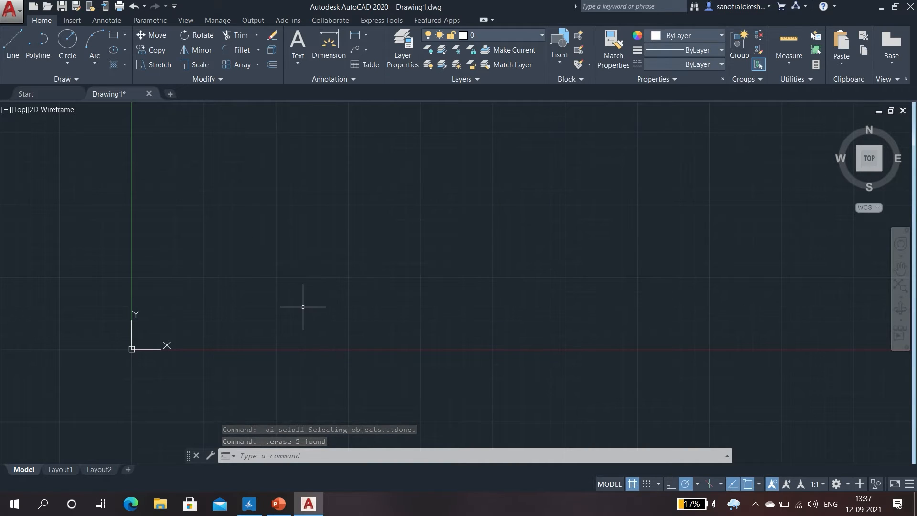
pyautogui.write('E')
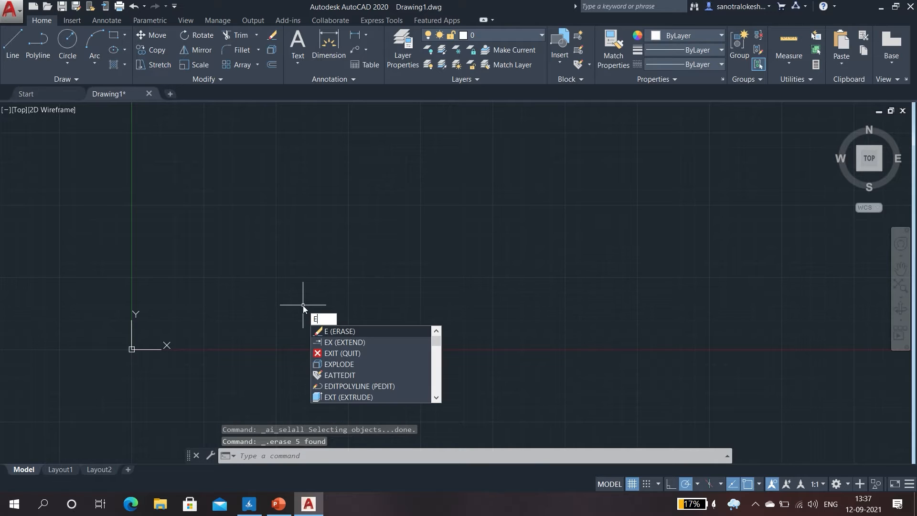
pyautogui.press('Return')
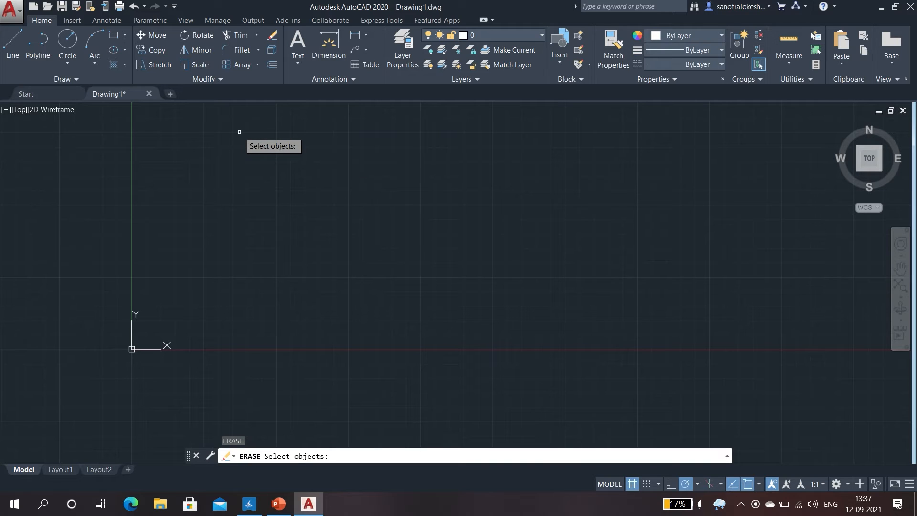
pyautogui.press('Escape')
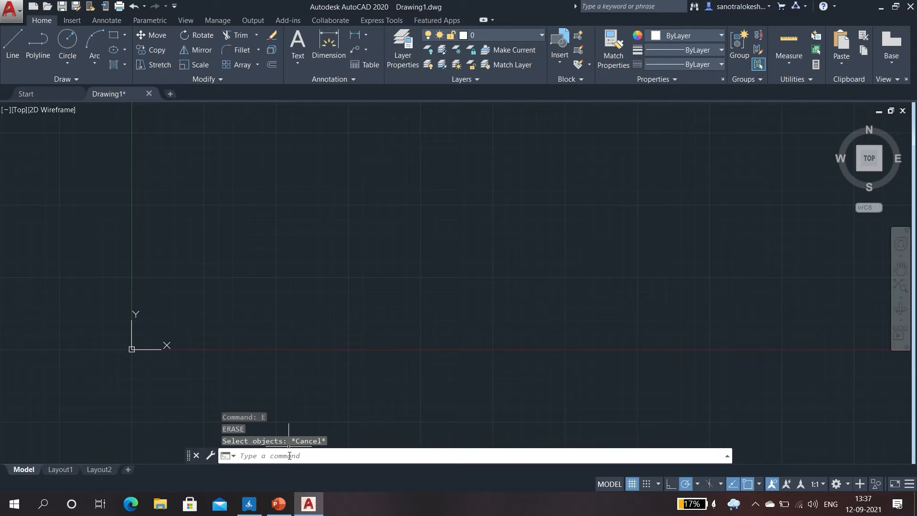
# Switch to the PowerPoint presentation and advance to the slide on the Absolute Coordinates System
pyautogui.click(280, 509)
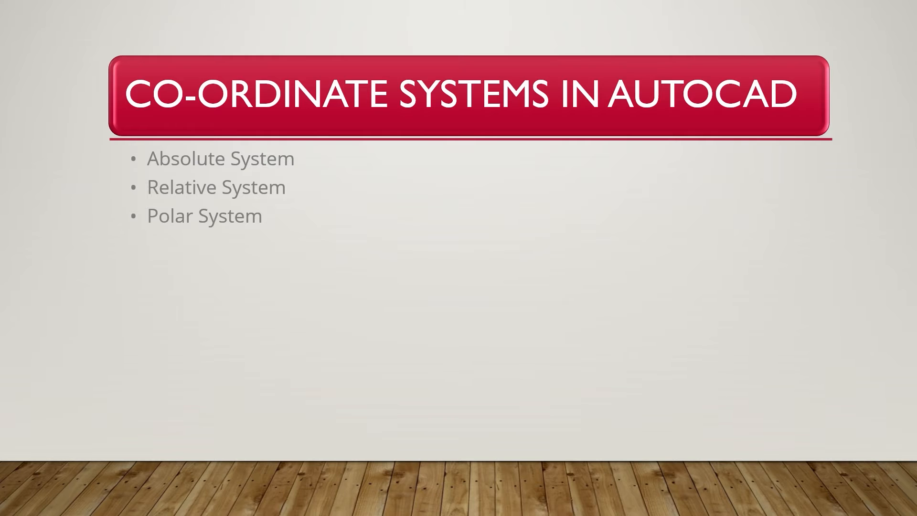
pyautogui.press('Right')
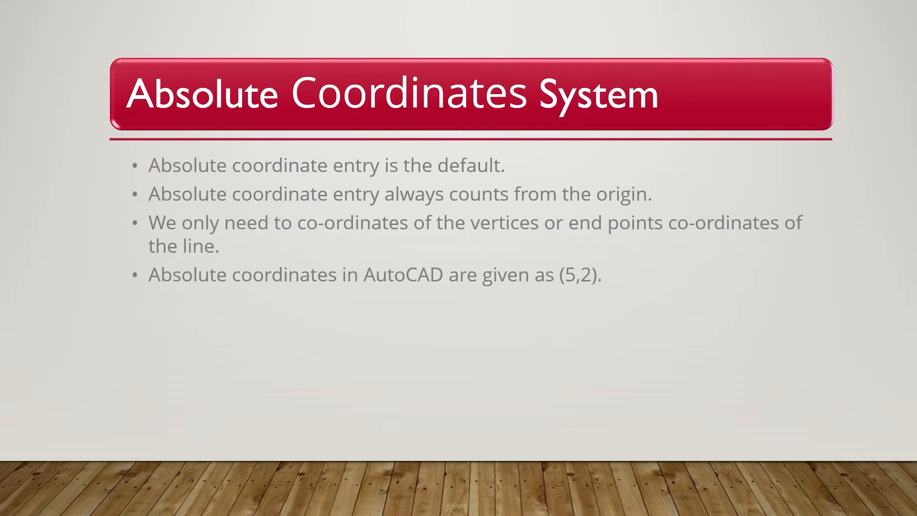
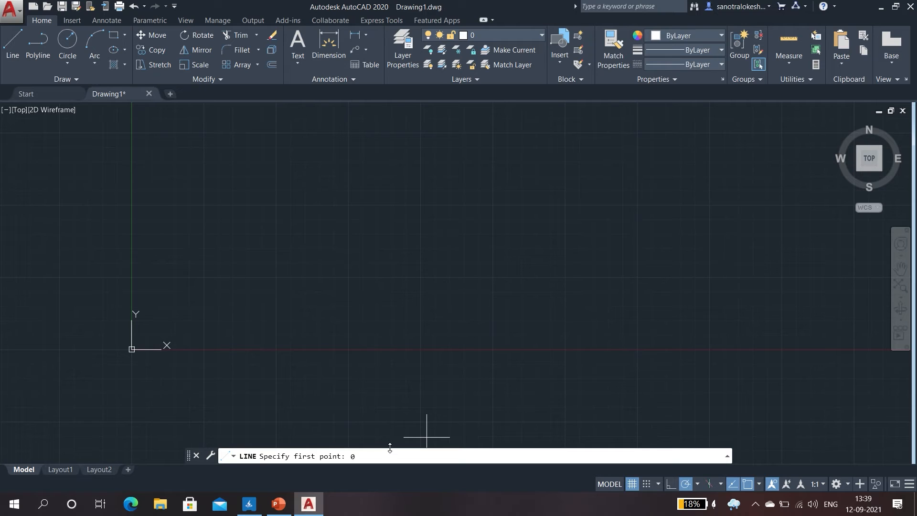
# Try drawing a line from the origin 0,0 to absolute point 5,0, and undo it
pyautogui.press('Return')
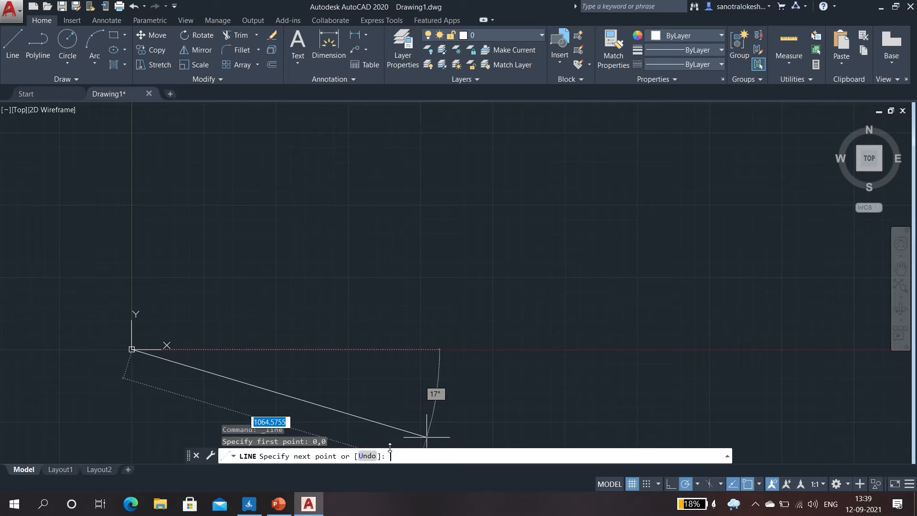
pyautogui.moveTo(142, 337); pyautogui.dragTo(305, 337, button='middle')
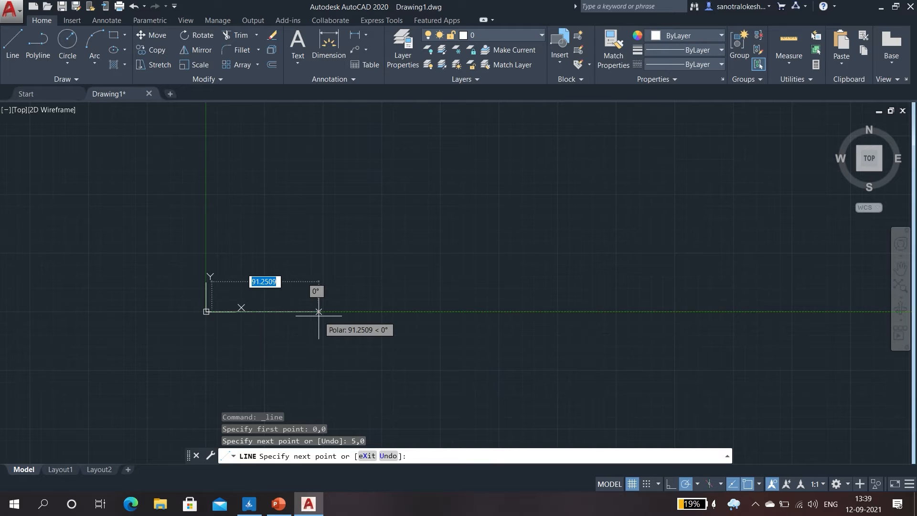
pyautogui.press('Escape')
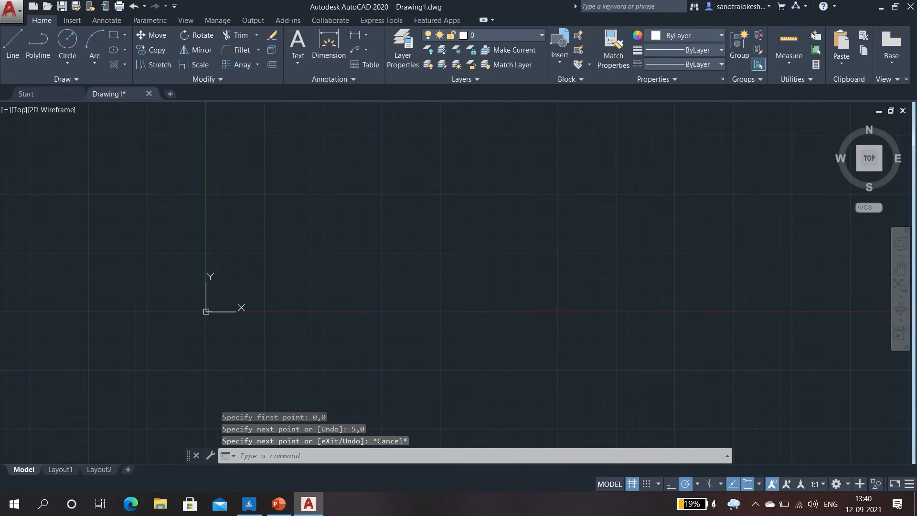
pyautogui.hotkey('ctrl', 'z')
# Set the drawing limits to a lower-left corner of 0,0 and an upper-right corner of 100,100
pyautogui.write('limits')
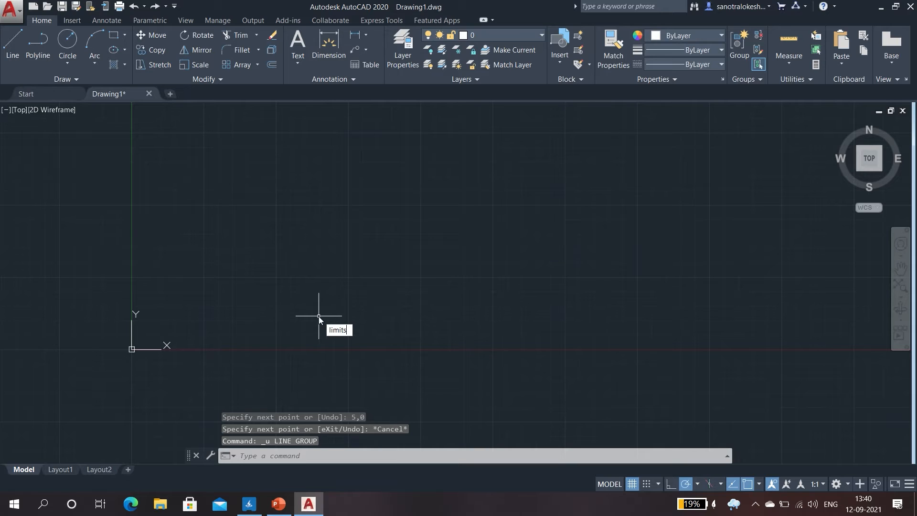
pyautogui.press('Return')
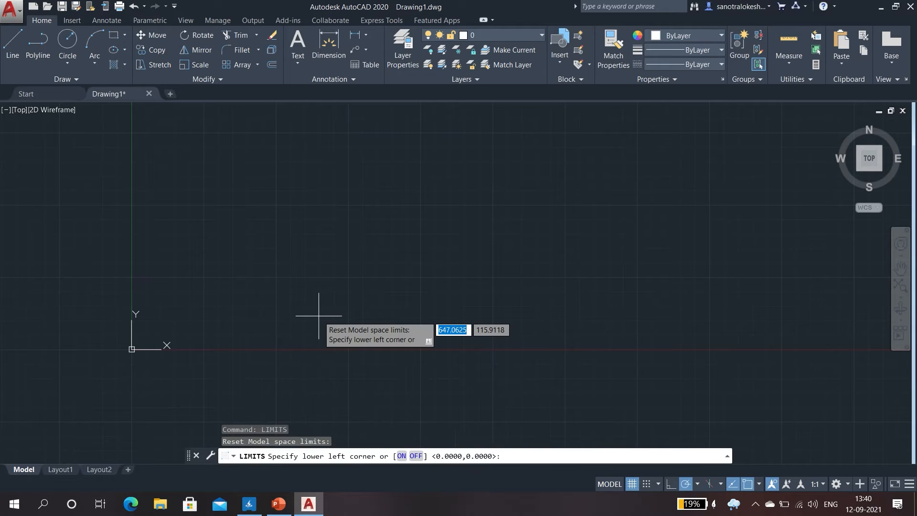
pyautogui.write('0,0')
pyautogui.press('Return')
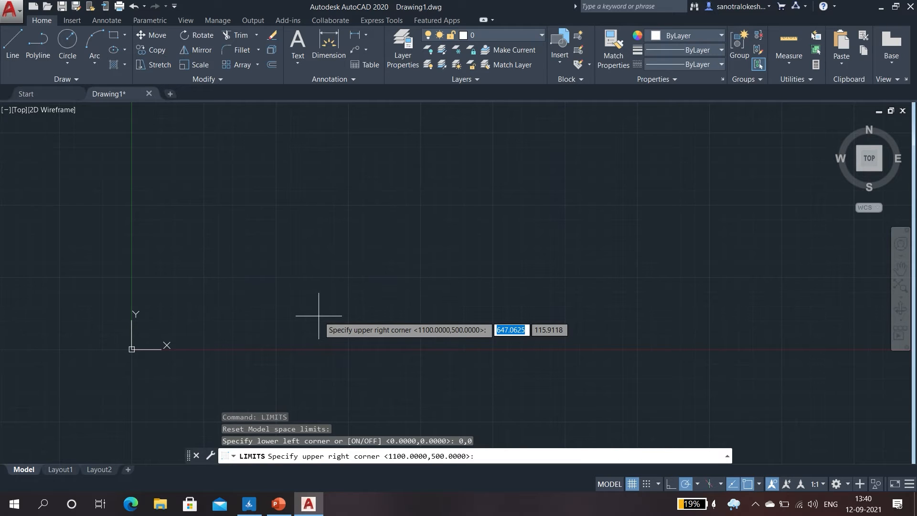
pyautogui.write('100')
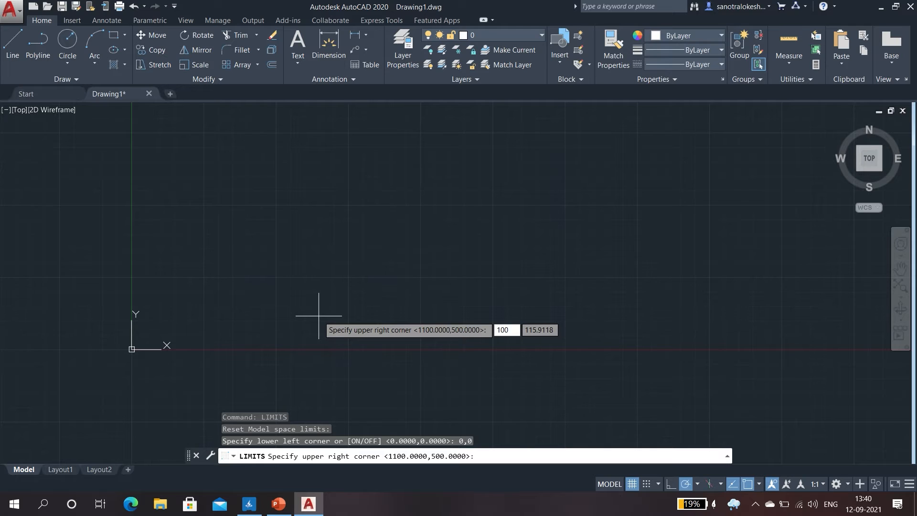
pyautogui.write('.0000,50')
pyautogui.press('Return')
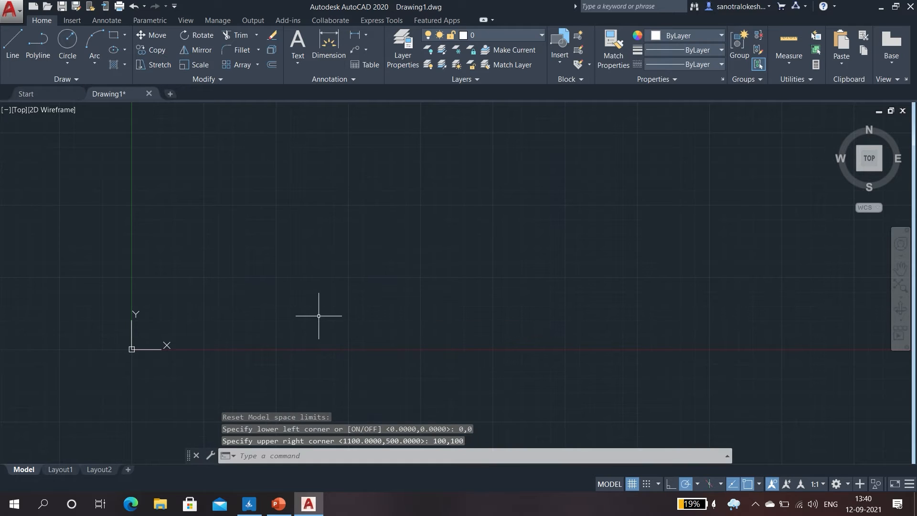
# Zoom to all so the view fits the new 100 by 100 drawing limits
pyautogui.write('zoom')
pyautogui.press('Return')
pyautogui.write('a')
pyautogui.press('Return')
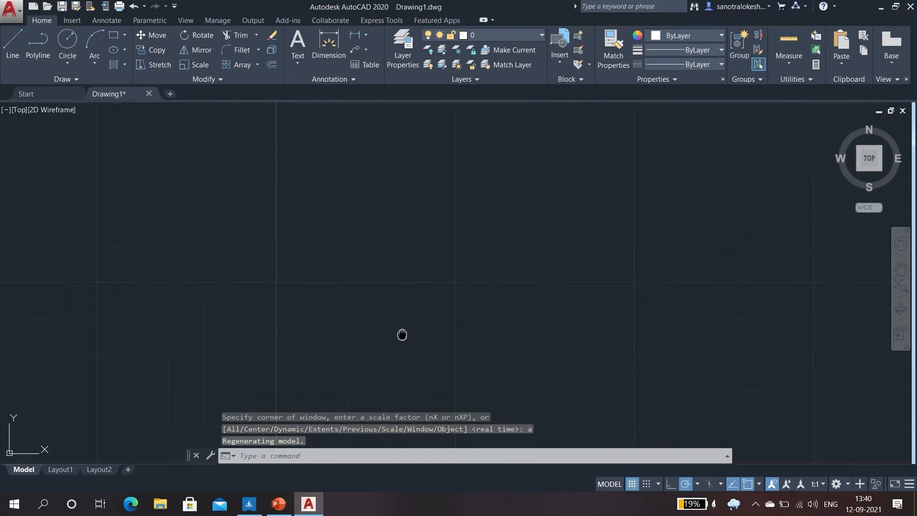
# Start a line at the origin 0,0 and draw its first segment to 5,0
pyautogui.write('line')
pyautogui.press('Return')
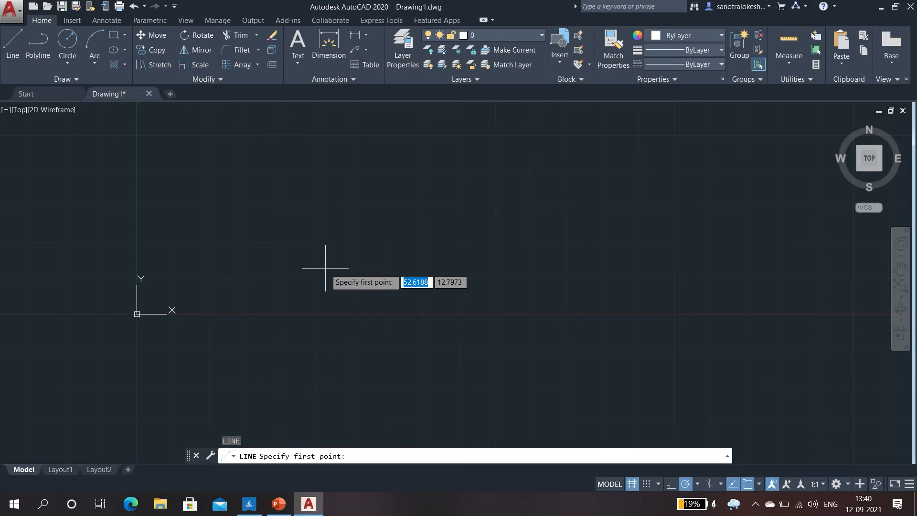
pyautogui.write('0,0')
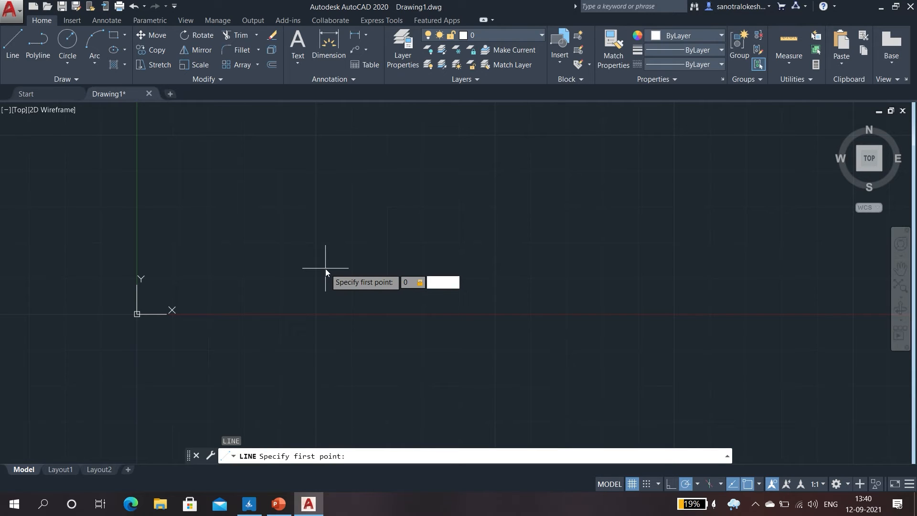
pyautogui.press('Return')
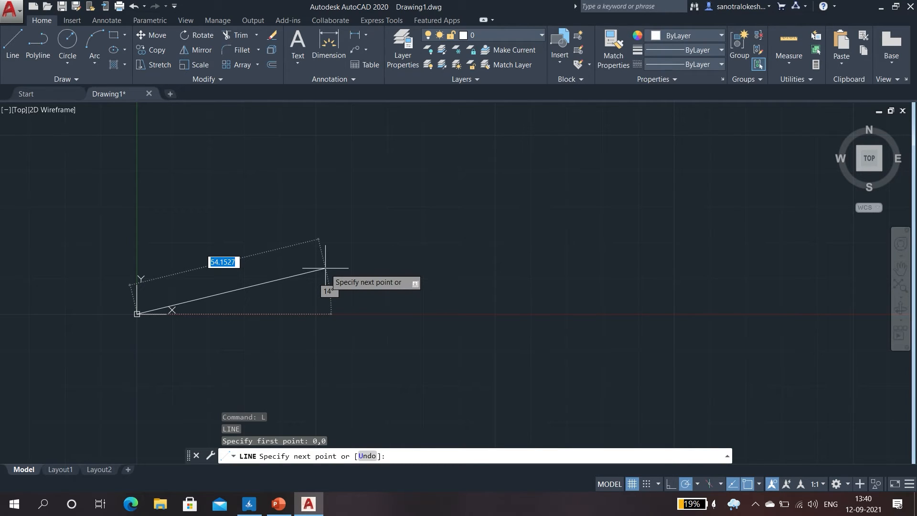
pyautogui.write('5')
pyautogui.press('Tab')
pyautogui.write('0')
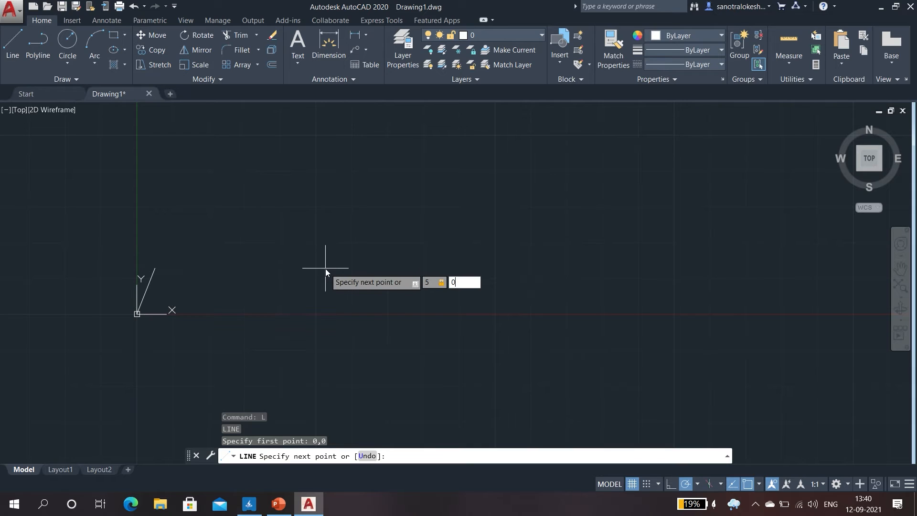
pyautogui.press('Return')
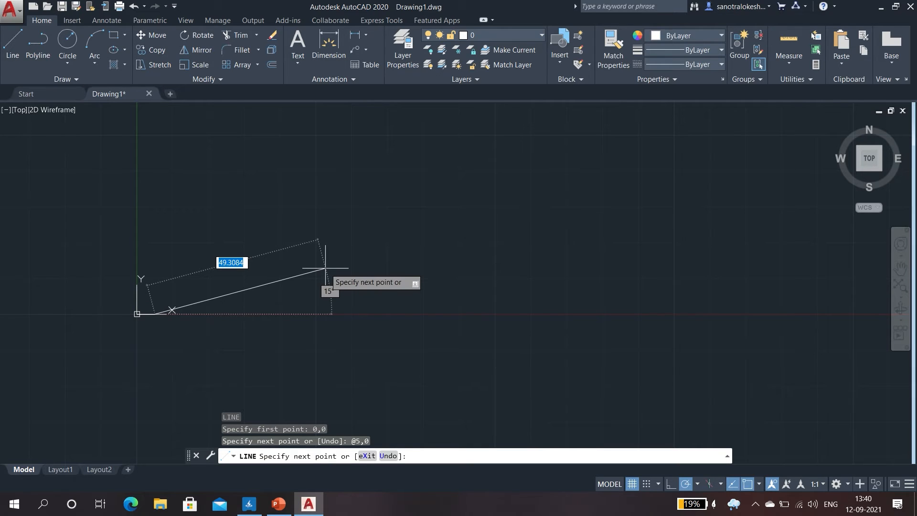
# Continue the line through absolute points 5,5 and 0,5 and back to 0,0 to complete the square
pyautogui.scroll(4, 173, 304)
pyautogui.moveTo(93, 368)
pyautogui.mouseDown(button='middle')
pyautogui.moveTo(171, 343)
pyautogui.moveTo(342, 340)
pyautogui.mouseUp(button='middle')
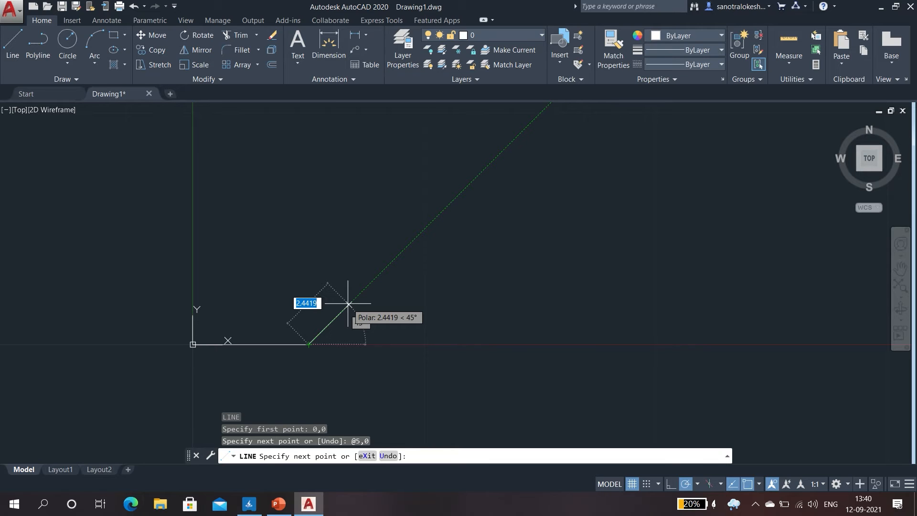
pyautogui.moveTo(314, 316); pyautogui.dragTo(301, 379, button='middle')
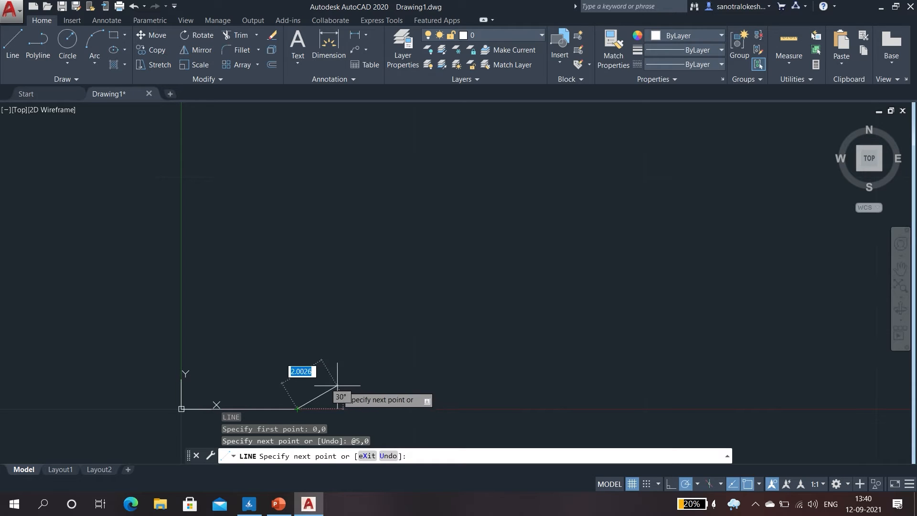
pyautogui.write('5')
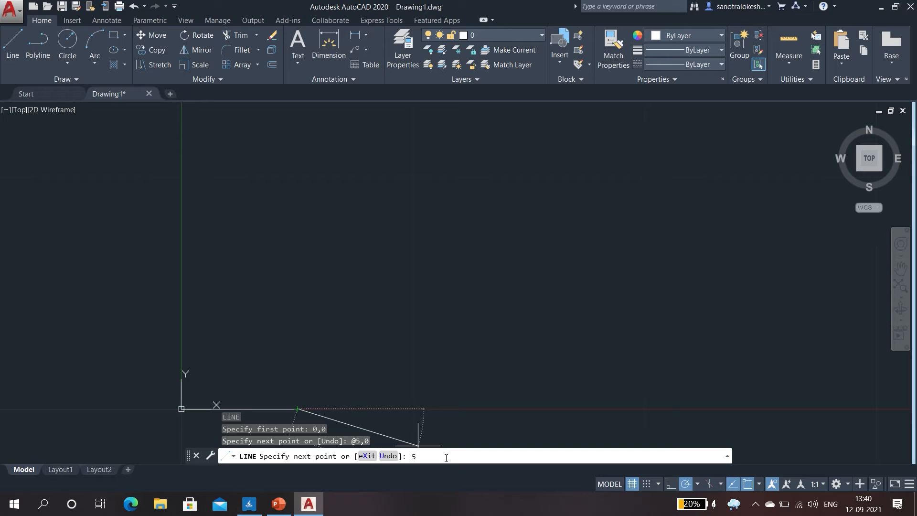
pyautogui.write(',5')
pyautogui.press('Return')
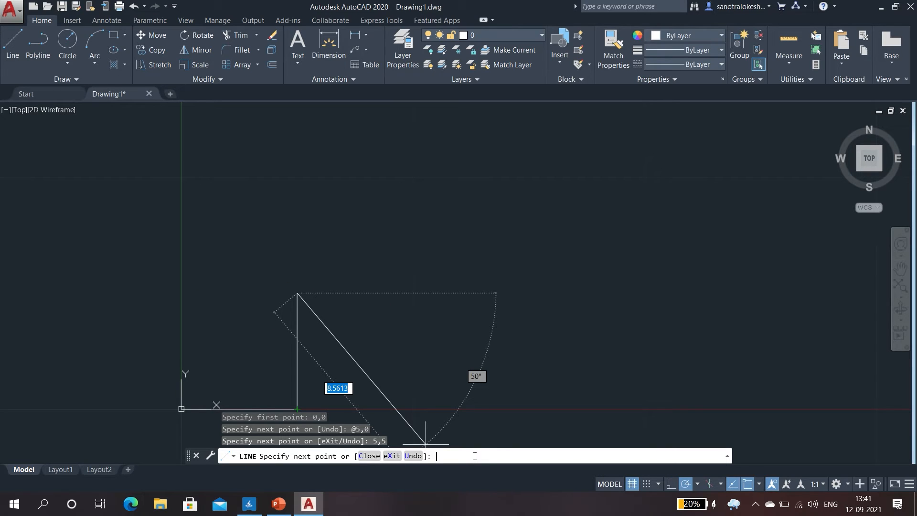
pyautogui.write('5')
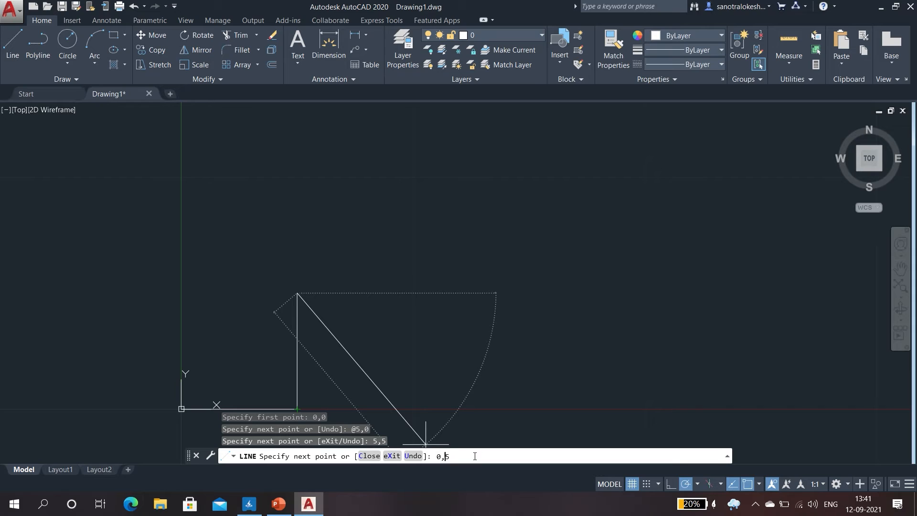
pyautogui.press('Return')
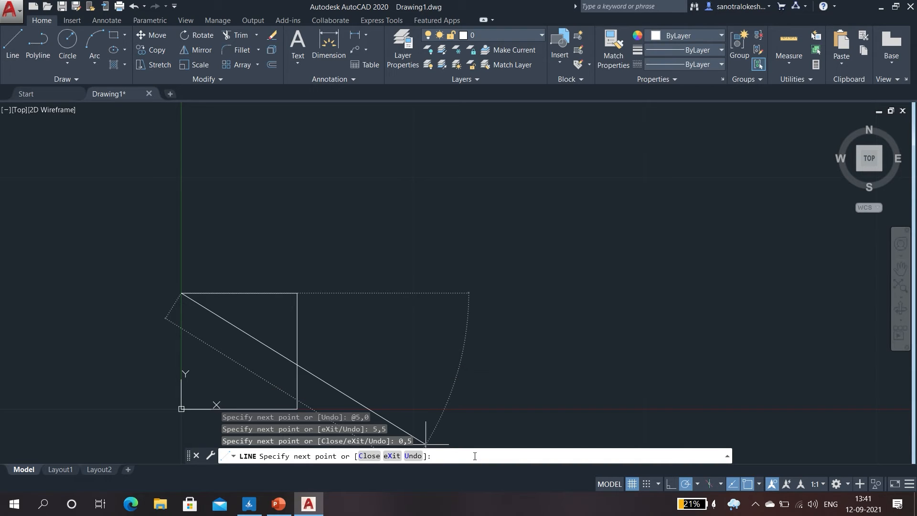
pyautogui.write('0,0')
pyautogui.press('Return')
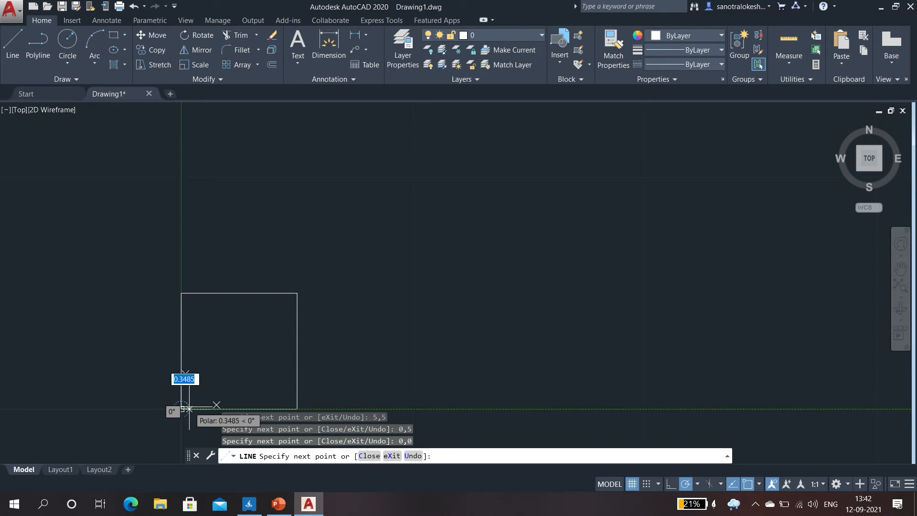
pyautogui.hotkey('ctrl', 'c')
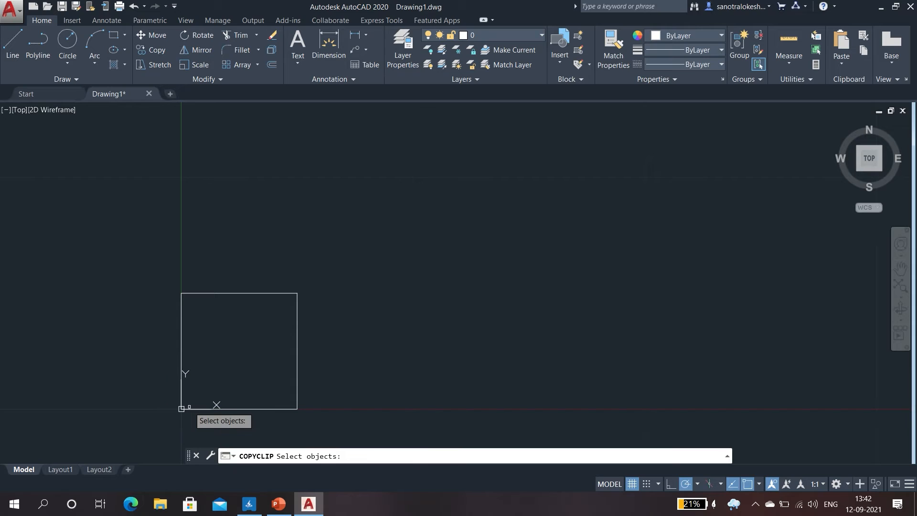
pyautogui.hotkey('ctrl', 'c')
pyautogui.hotkey('ctrl', 'z')
pyautogui.hotkey('ctrl', 'z')
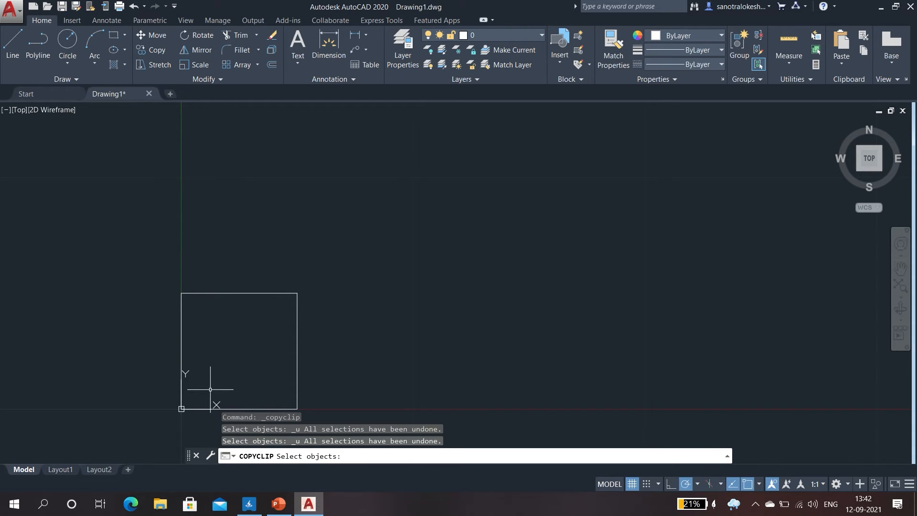
pyautogui.press('Escape')
# Undo the lines of the square drawn from the origin
pyautogui.hotkey('ctrl', 'z')
pyautogui.hotkey('ctrl', 'z')
pyautogui.hotkey('ctrl', 'z')
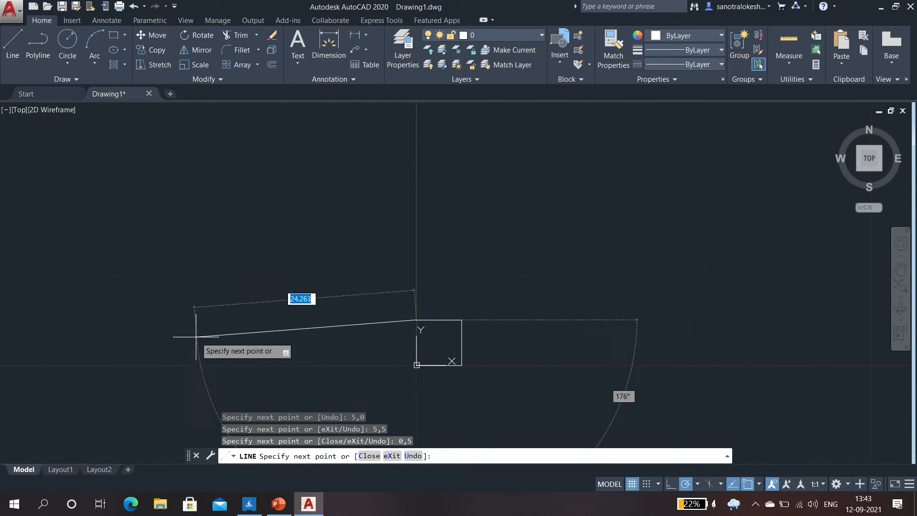
# Close the square from point 0,5 back to its start at the origin with the Line command's Close option
pyautogui.scroll(5, 378, 344)
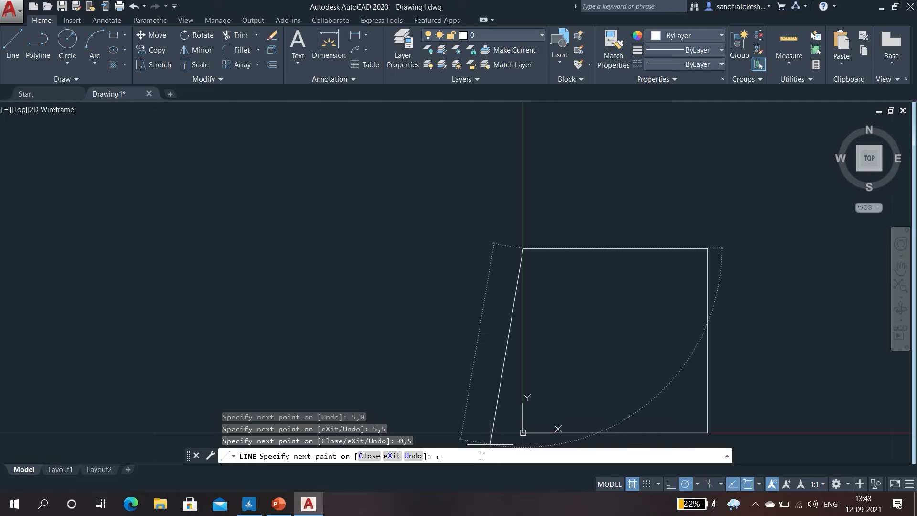
pyautogui.press('Return')
pyautogui.moveTo(624, 389); pyautogui.dragTo(563, 331, button='middle')
pyautogui.scroll(-2, 563, 330)
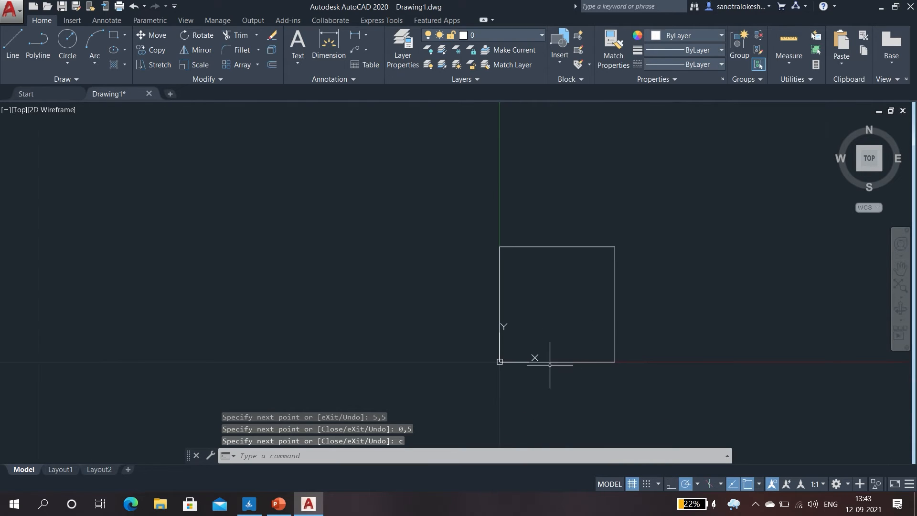